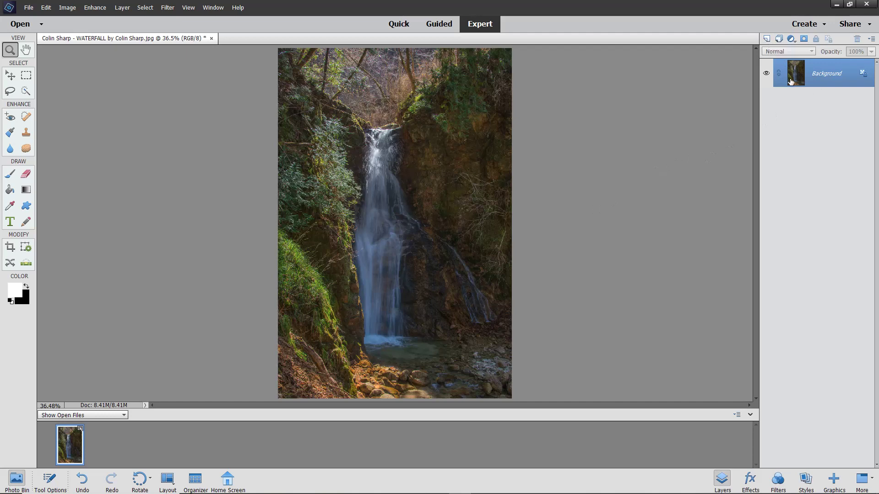
Duplicate the Background layer and apply a Gaussian Blur to the copy.
drag(792, 73, 768, 39)
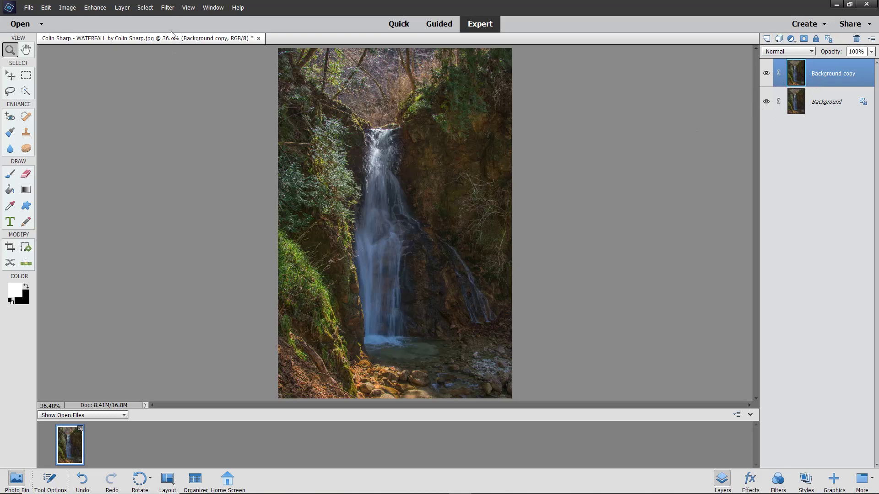
click(167, 9)
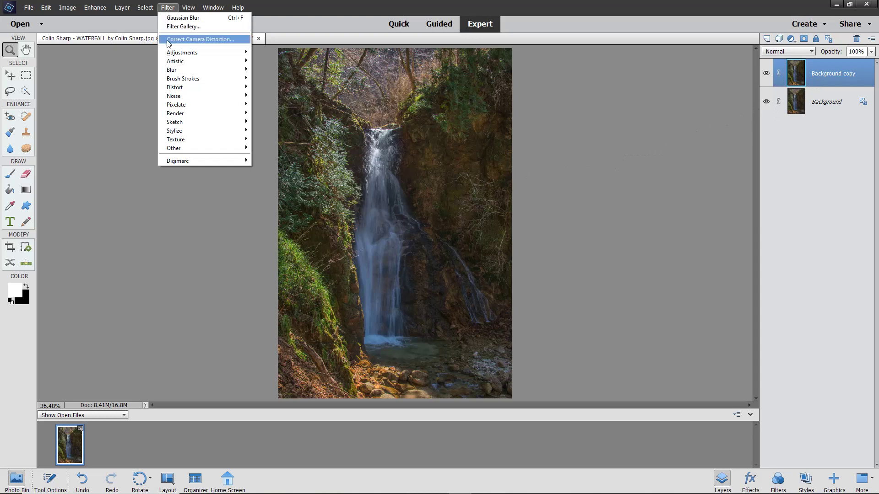
mouse_move(178, 70)
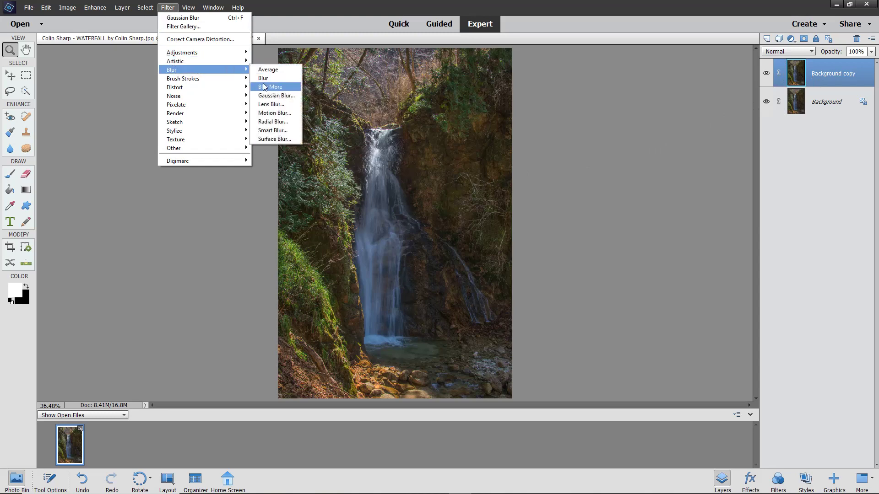
click(276, 97)
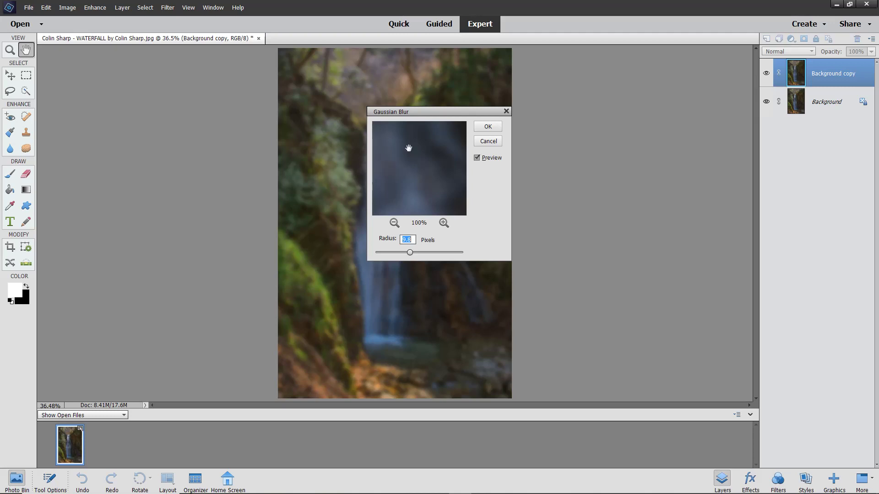
drag(423, 113, 591, 110)
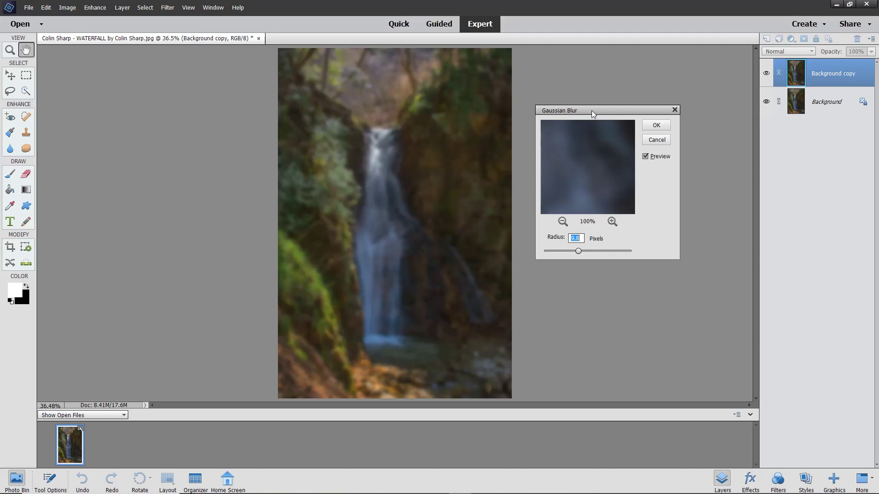
click(655, 125)
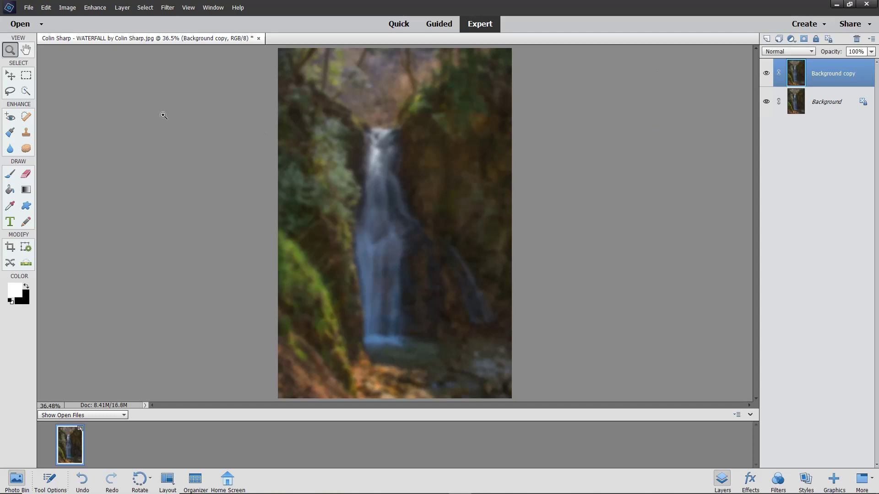
Add a Brightness/Contrast adjustment layer above the blurred copy with brightness set to 150.
click(791, 39)
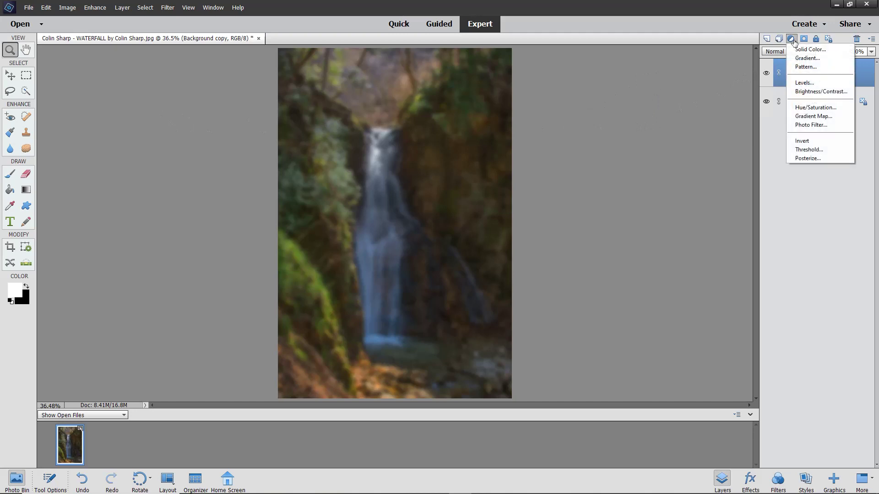
click(801, 93)
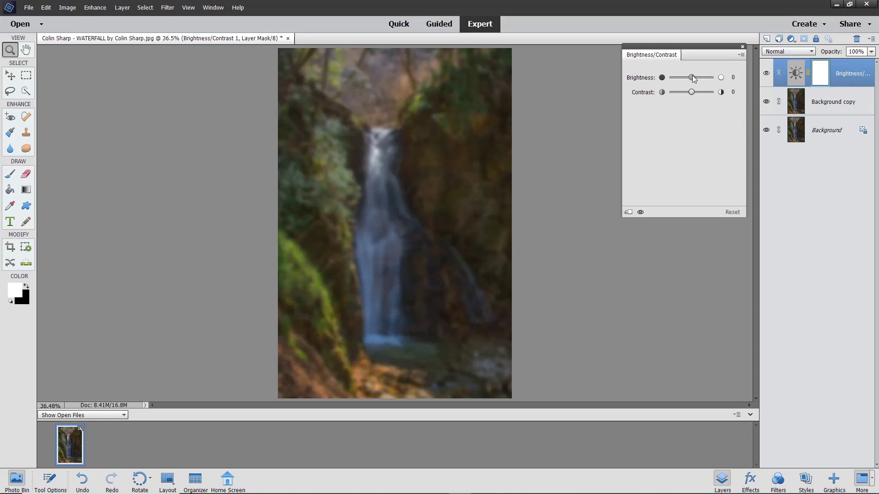
drag(691, 77, 715, 77)
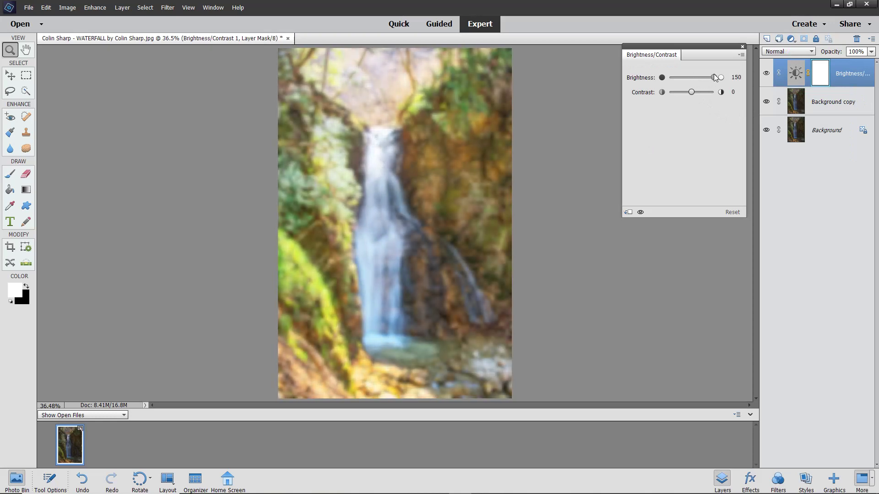
click(743, 48)
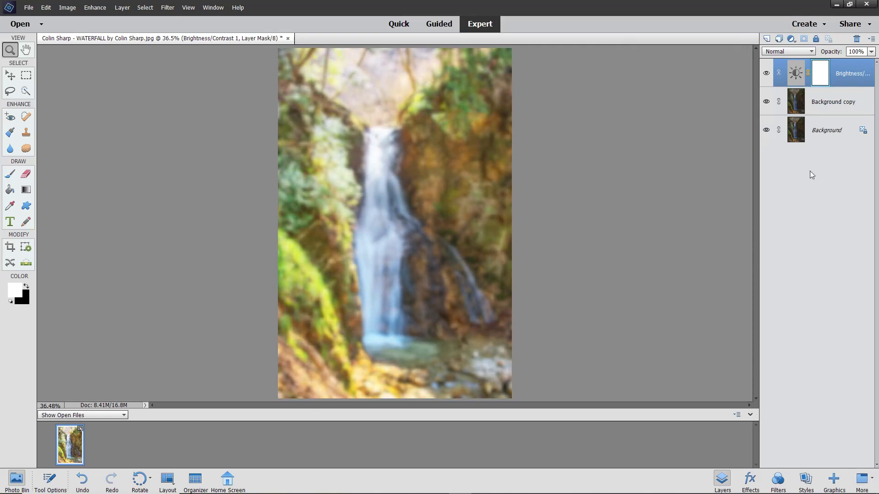
Group the Brightness/Contrast and Background copy layers, with the group in Soft Light mode at 70% opacity.
ctrl+click(842, 110)
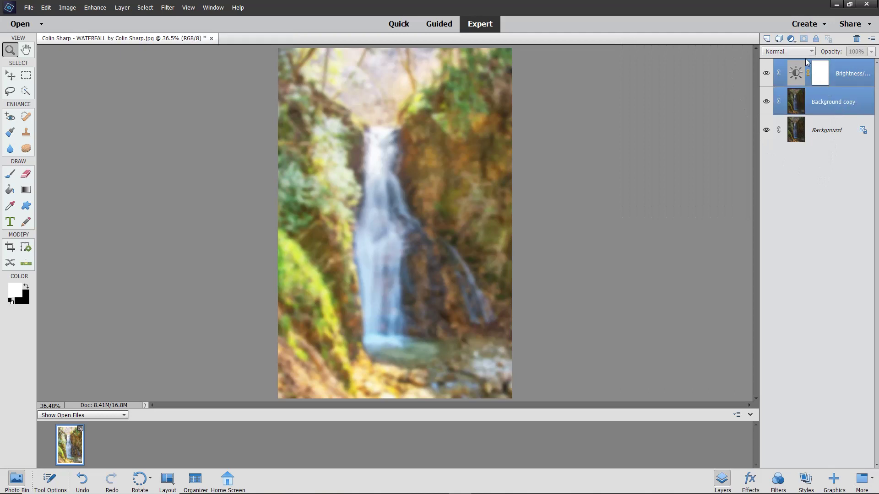
click(779, 39)
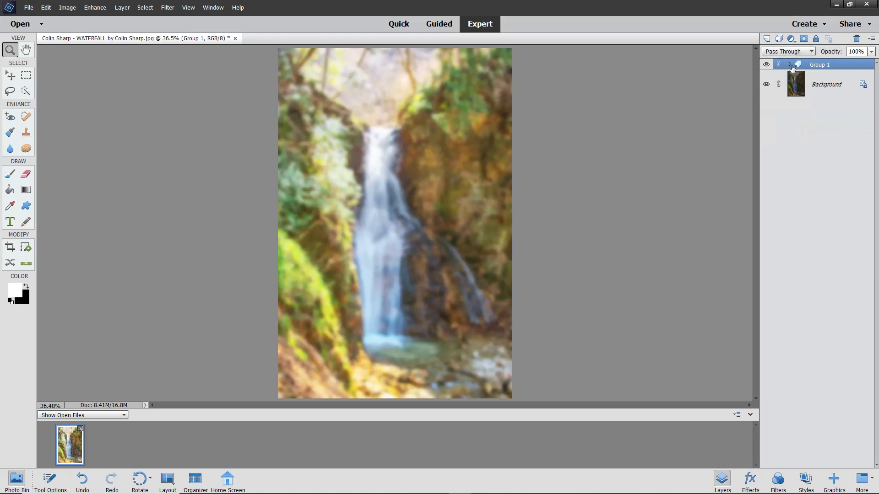
click(790, 52)
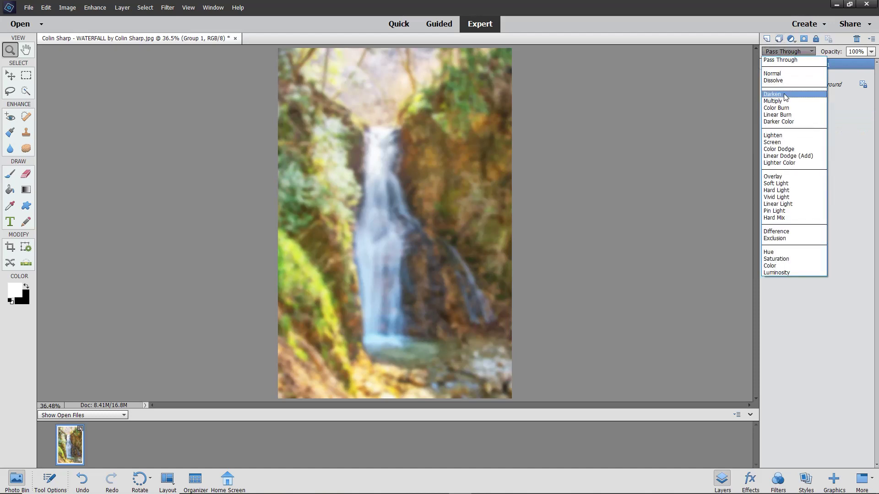
click(782, 184)
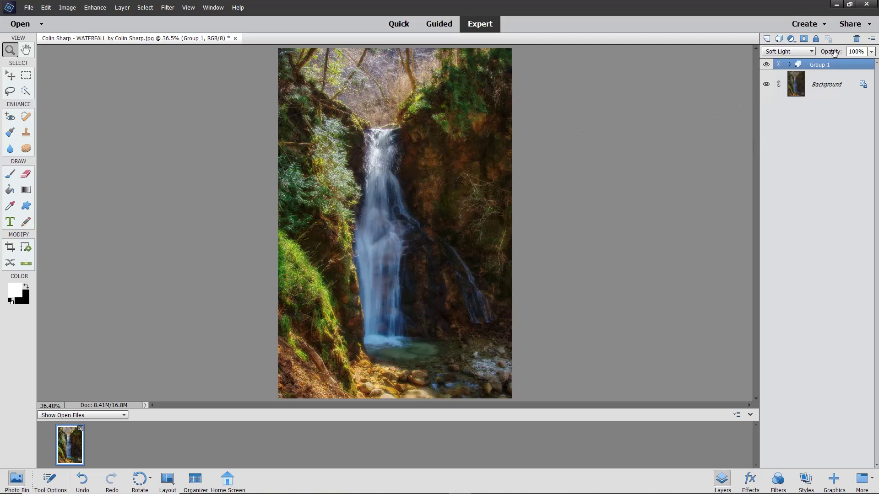
mouse_move(834, 52)
mouse_down()
mouse_move(811, 52)
mouse_move(819, 53)
mouse_up()
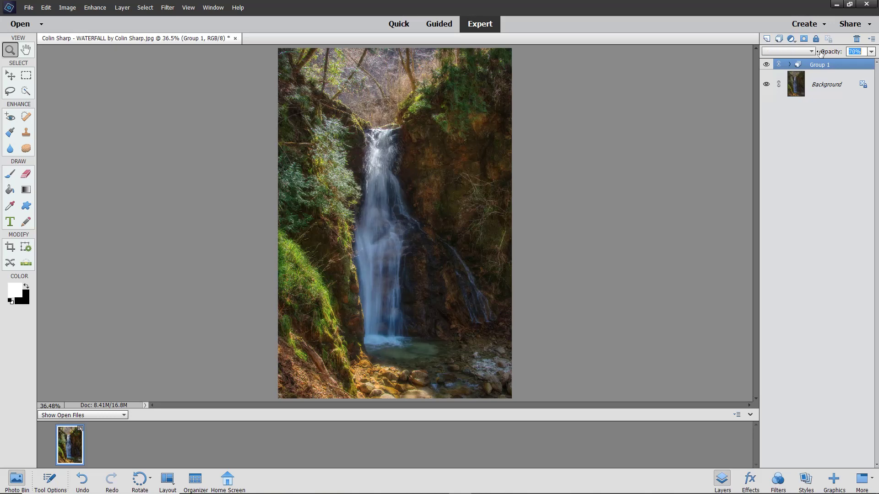
Add a layer mask to Group 1 and invert it to black.
click(789, 64)
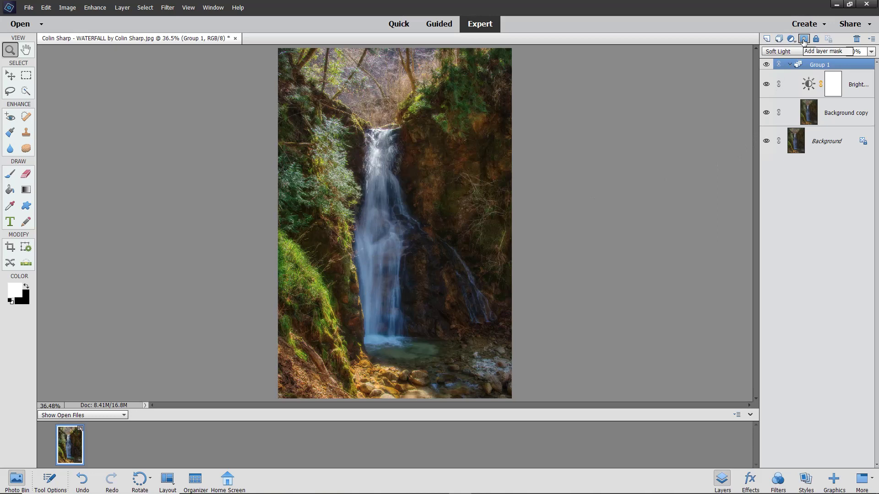
click(804, 40)
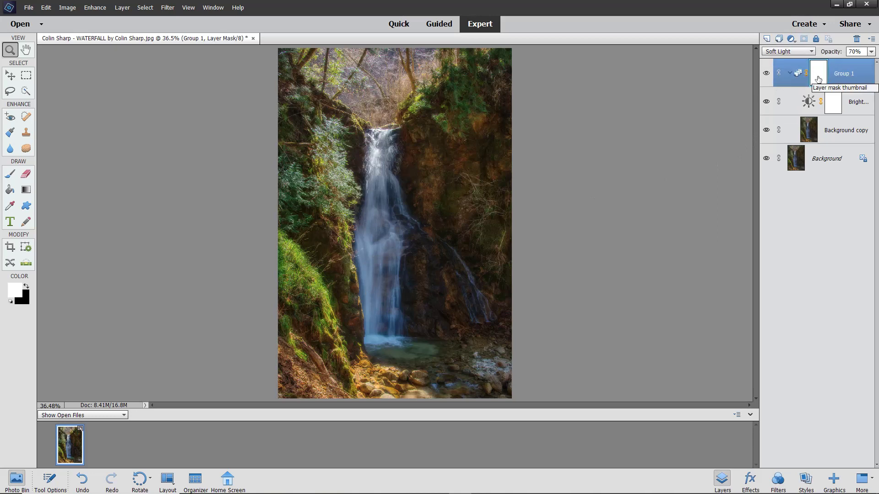
click(10, 174)
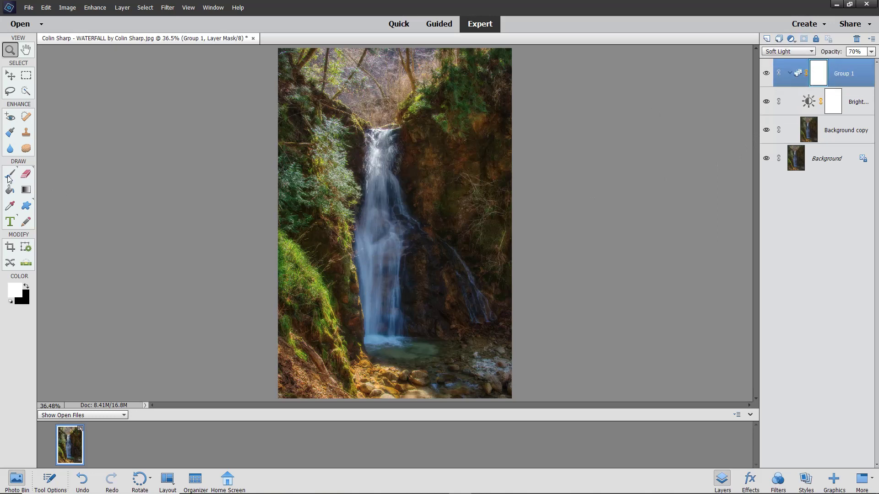
click(27, 286)
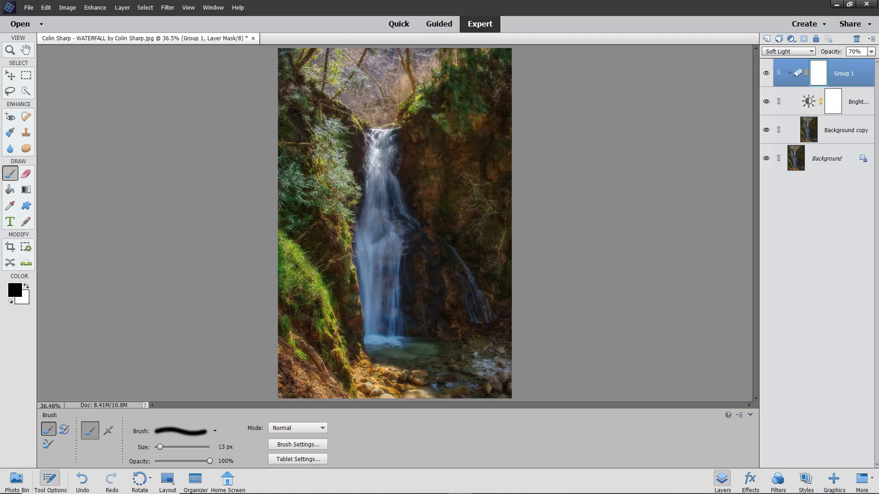
key(ctrl+i)
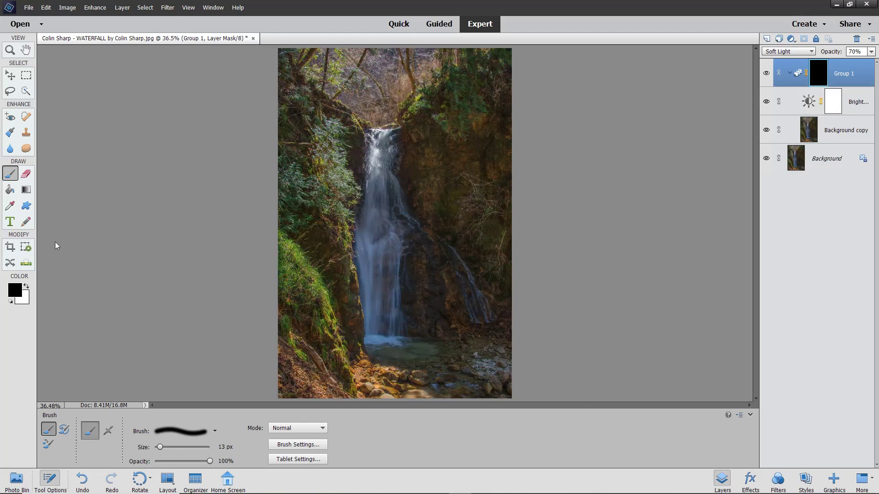
click(71, 9)
mouse_move(96, 9)
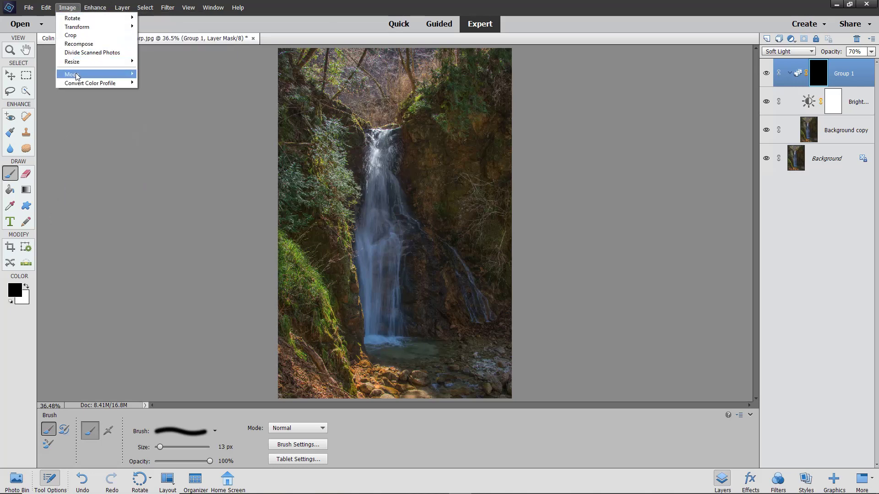
mouse_move(122, 9)
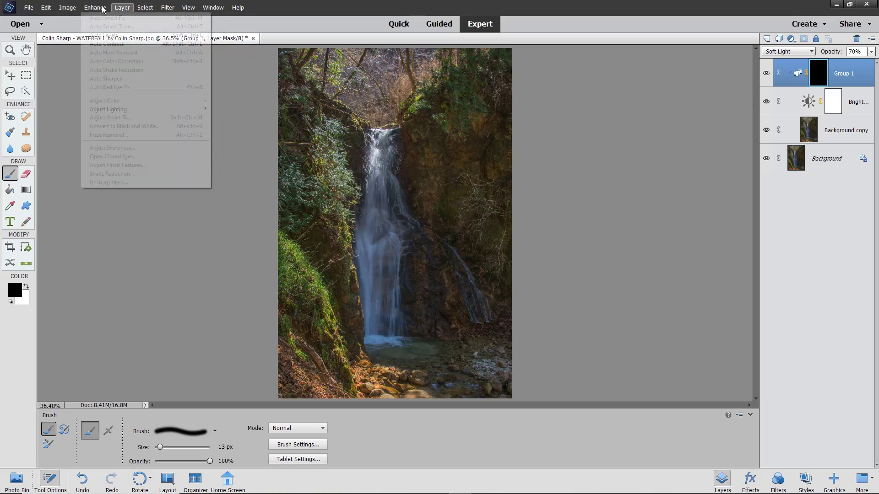
mouse_move(51, 9)
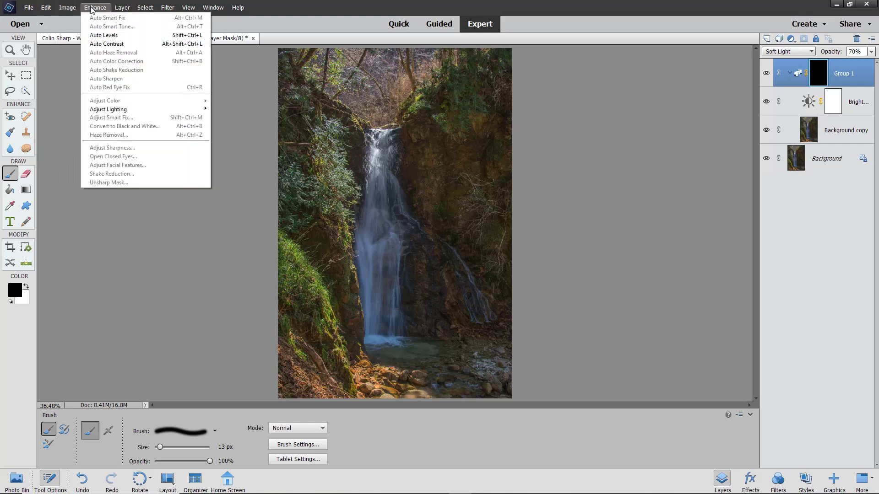
mouse_move(104, 112)
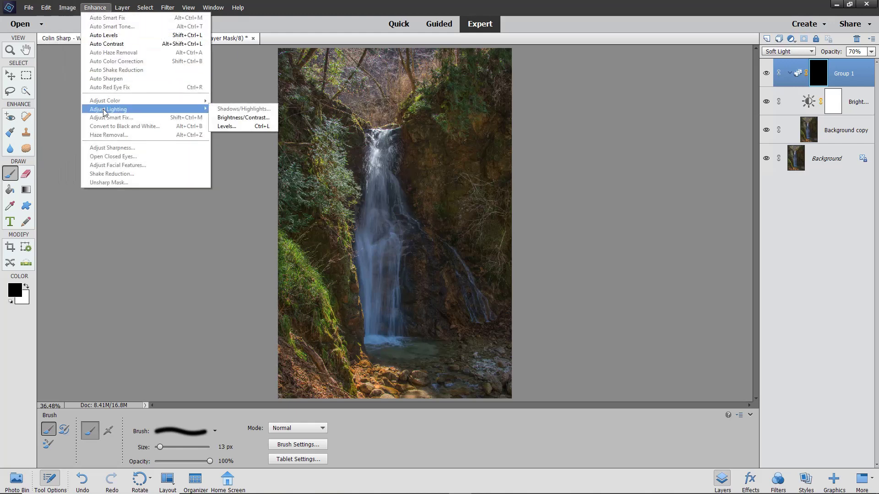
mouse_move(187, 9)
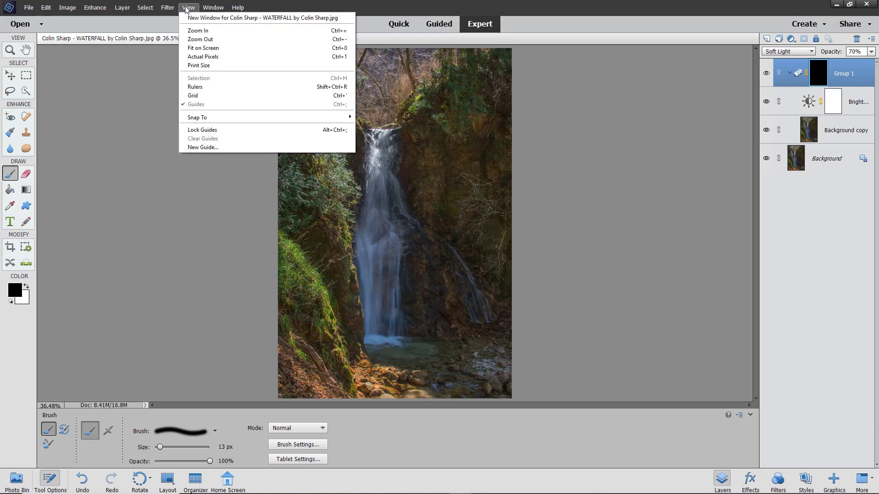
click(237, 9)
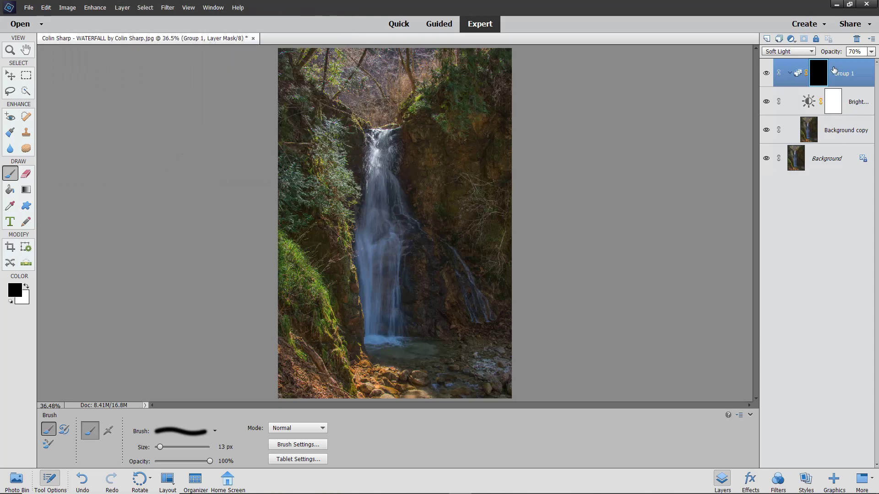
Paint white over the main waterfall on the group's mask with a soft 200 px brush at 100% opacity.
click(26, 286)
key(bracketright)
key(bracketright)
key(bracketright)
key(bracketright)
key(bracketright)
key(bracketright)
key(bracketright)
key(bracketright)
key(bracketright)
key(bracketright)
key(bracketright)
key(bracketright)
key(bracketright)
key(bracketright)
key(bracketright)
key(bracketright)
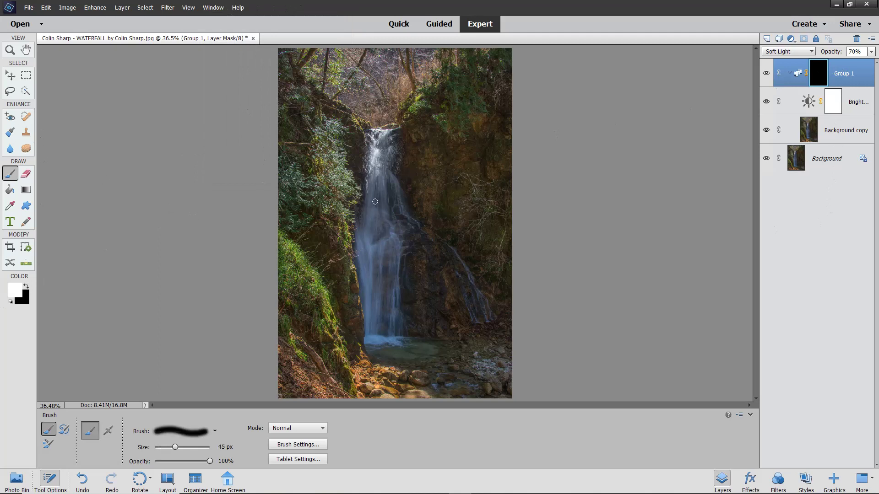
key(bracketright)
key(bracketright)
drag(378, 172, 374, 323)
mouse_move(380, 178)
mouse_down()
mouse_move(383, 330)
mouse_move(375, 334)
mouse_move(379, 147)
mouse_move(386, 340)
mouse_move(379, 145)
mouse_up()
mouse_move(373, 278)
mouse_down()
mouse_move(382, 344)
mouse_move(389, 282)
mouse_up()
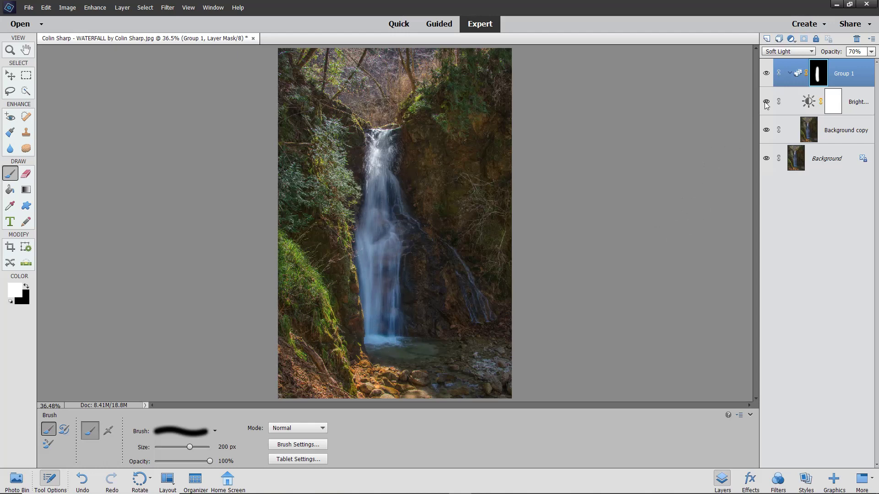
Add a Hue/Saturation adjustment layer inside Group 1 and set the Cyans saturation to -45.
click(791, 39)
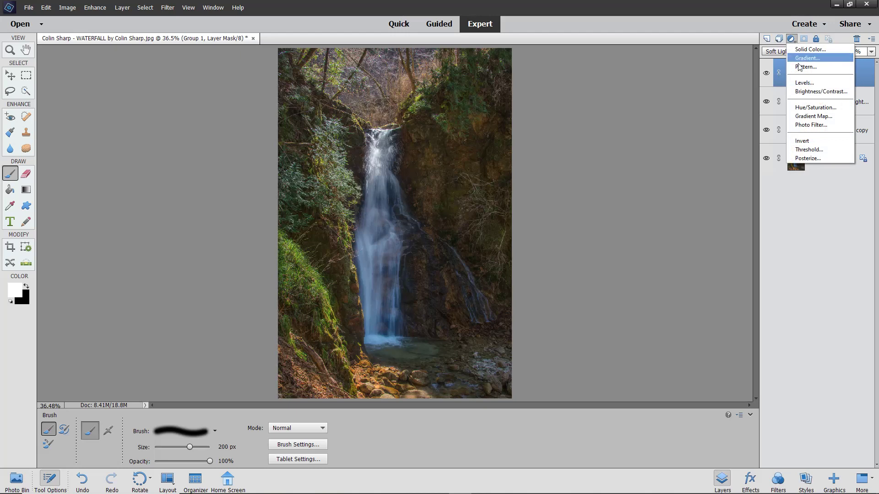
click(805, 108)
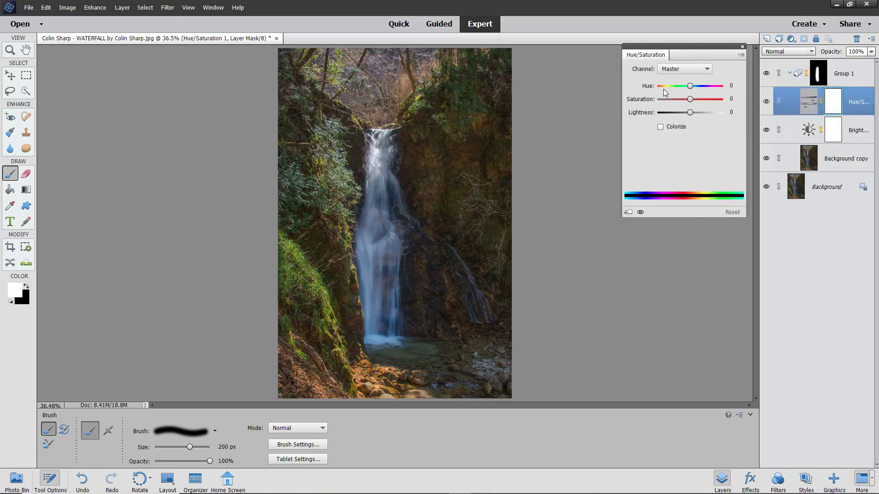
click(670, 70)
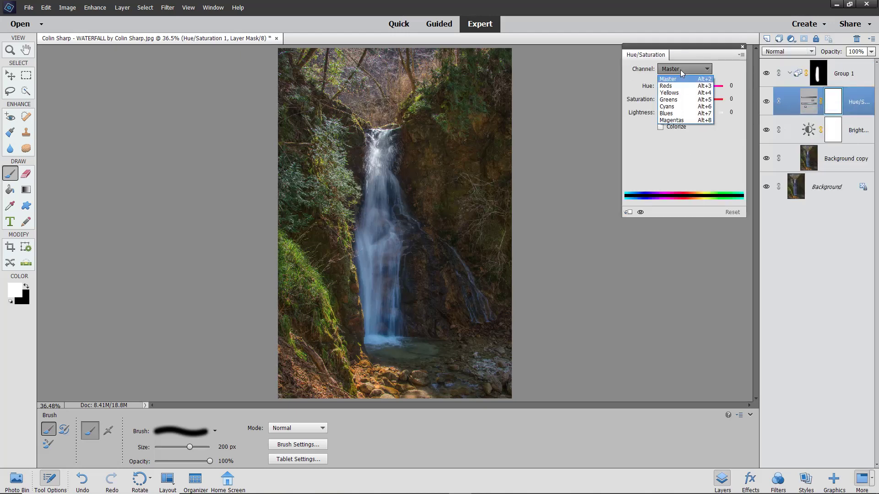
click(671, 107)
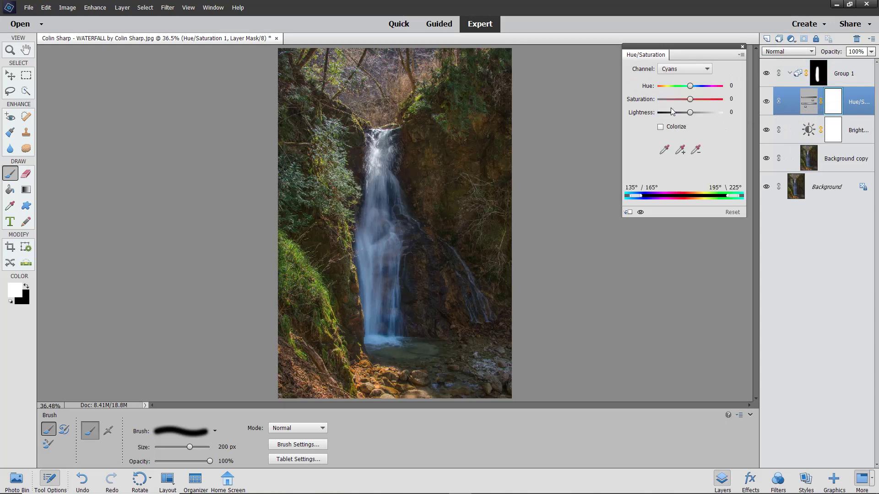
drag(691, 101, 676, 104)
Reduce the saturation of the Blues channel in the Hue/Saturation adjustment.
click(674, 69)
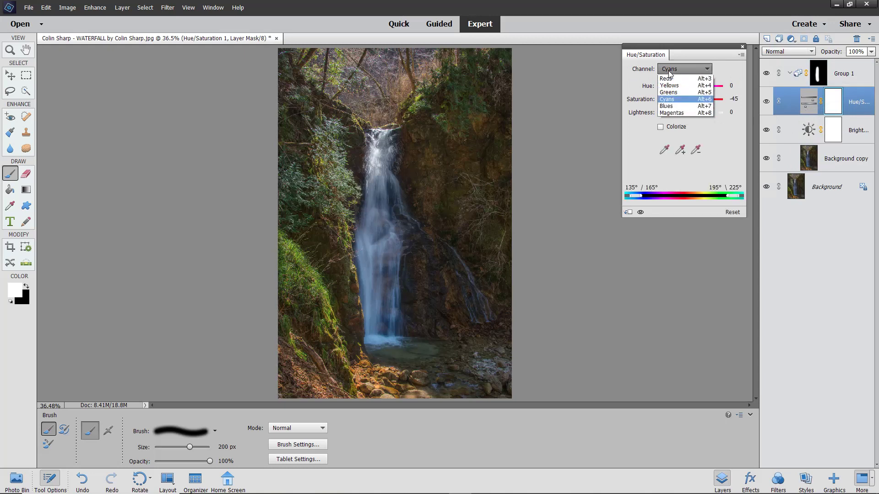
click(668, 115)
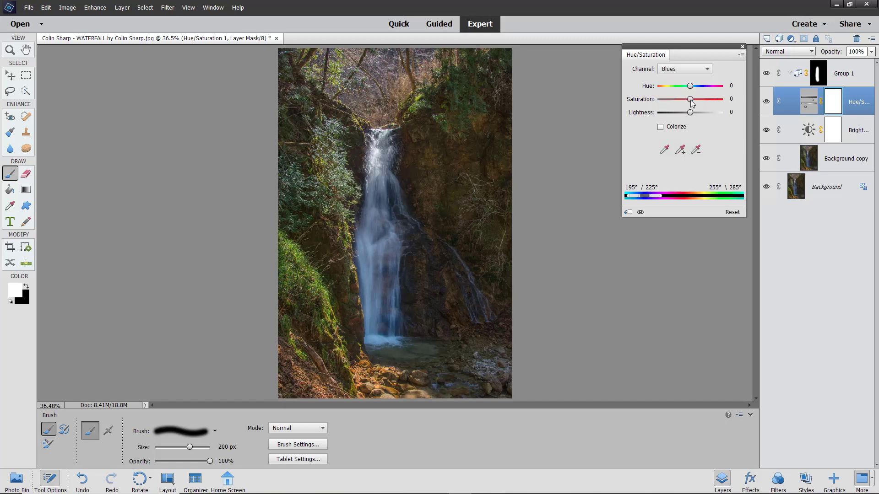
drag(691, 102, 678, 105)
click(742, 46)
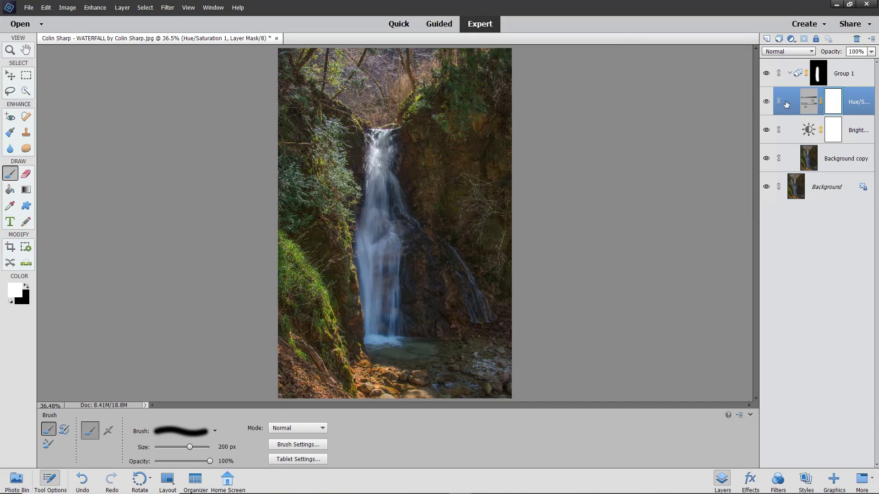
Move the Hue/Saturation adjustment layer out of Group 1 so it sits above the group.
drag(787, 104, 786, 64)
drag(786, 112, 784, 62)
drag(788, 96, 783, 54)
drag(863, 100, 862, 62)
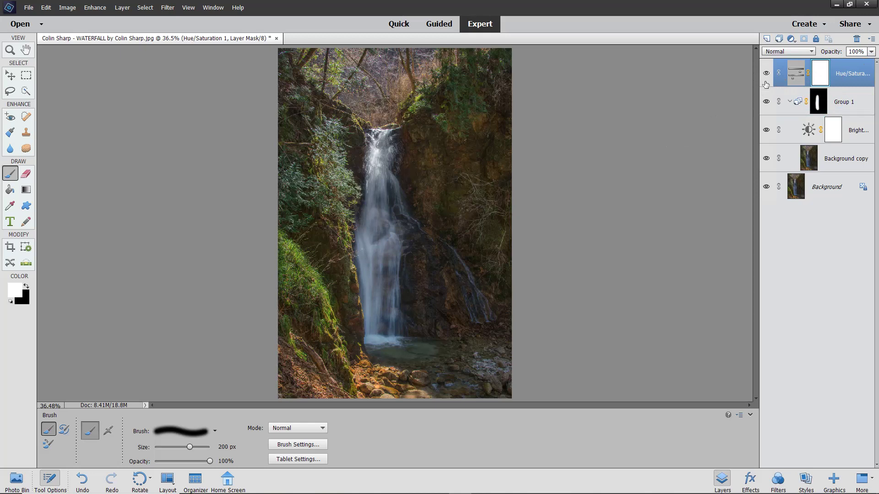
Compare the photo with and without Group 1 and the Hue/Saturation layer by toggling their visibility.
click(766, 101)
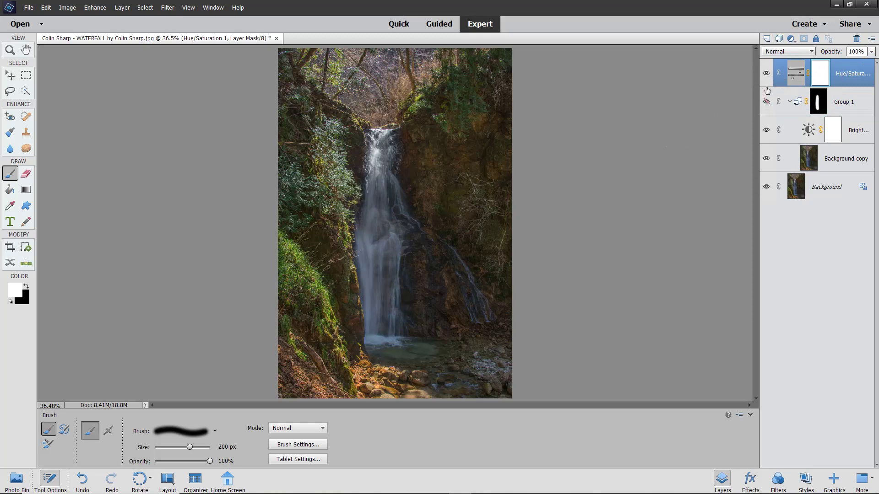
click(766, 73)
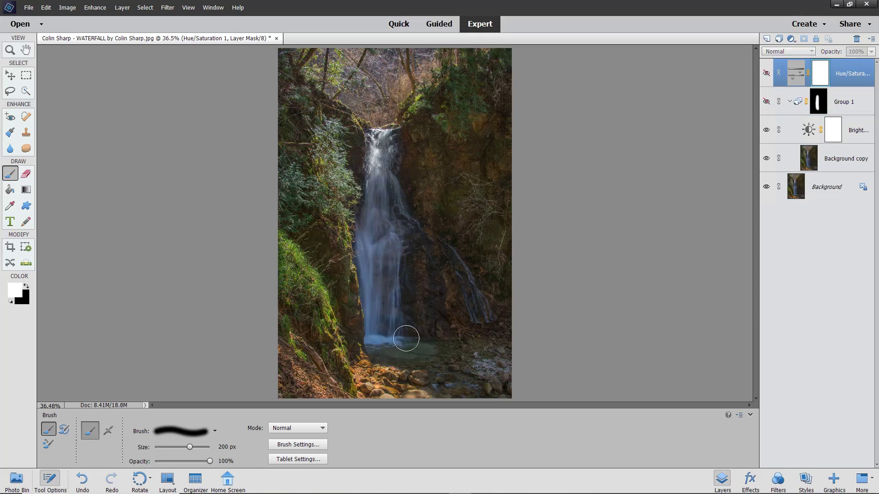
click(767, 102)
click(767, 73)
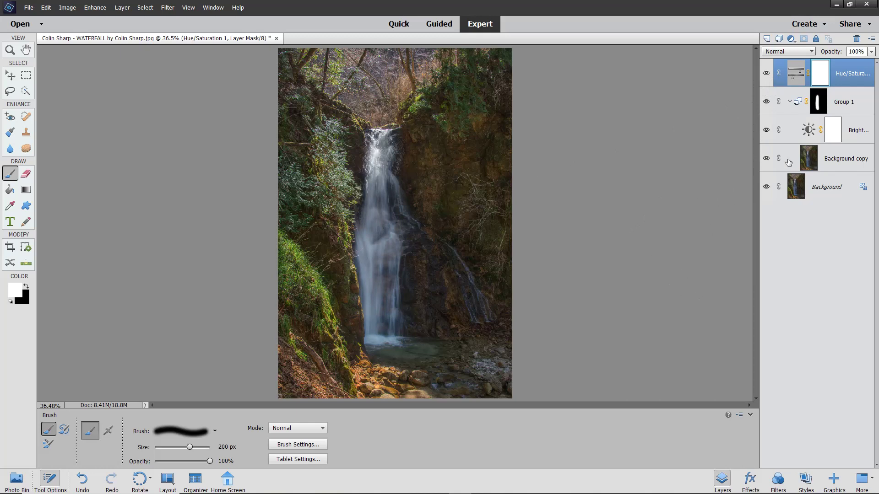
Delete the layers above Background and run the Orton Effect for PE Apply action, accepting its Gaussian Blur.
drag(865, 69, 857, 39)
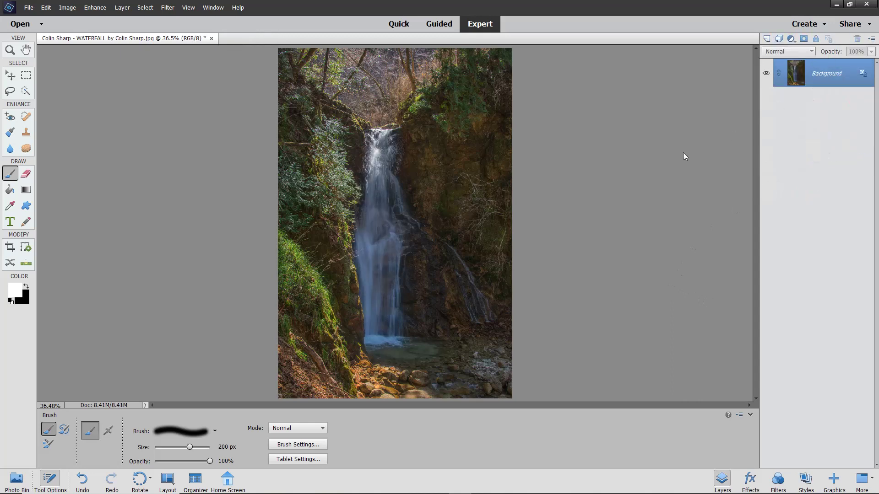
click(213, 8)
click(216, 43)
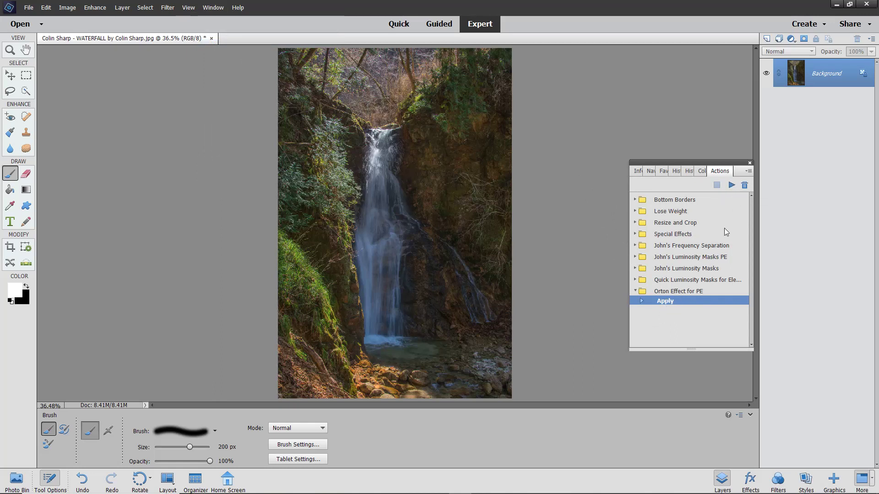
click(734, 187)
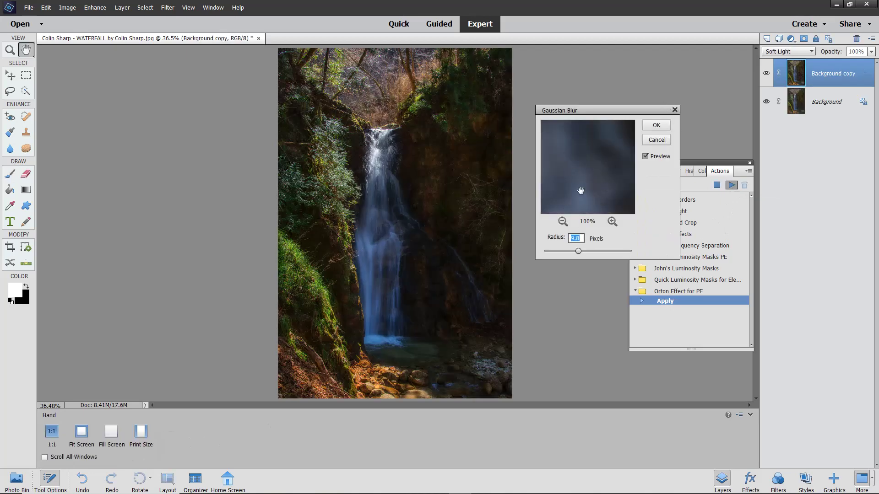
click(649, 127)
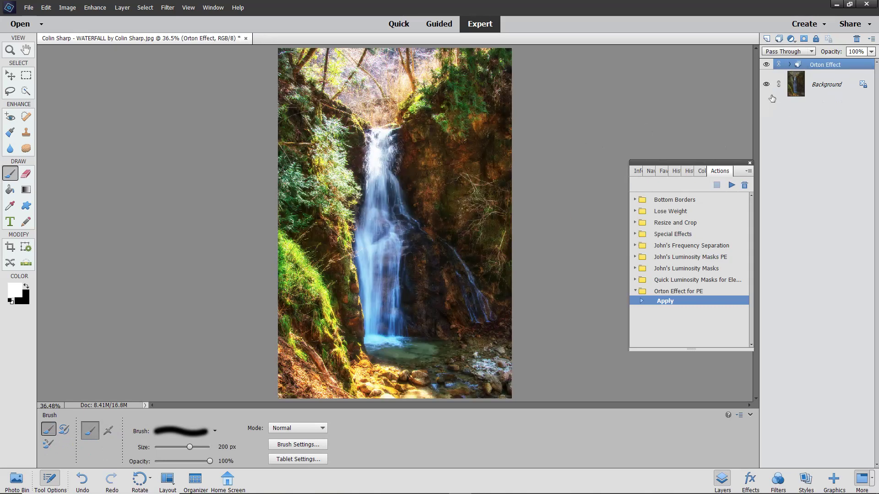
Expand the Orton Effect group, set its blend mode to Soft Light and reduce its opacity to 60%.
click(789, 65)
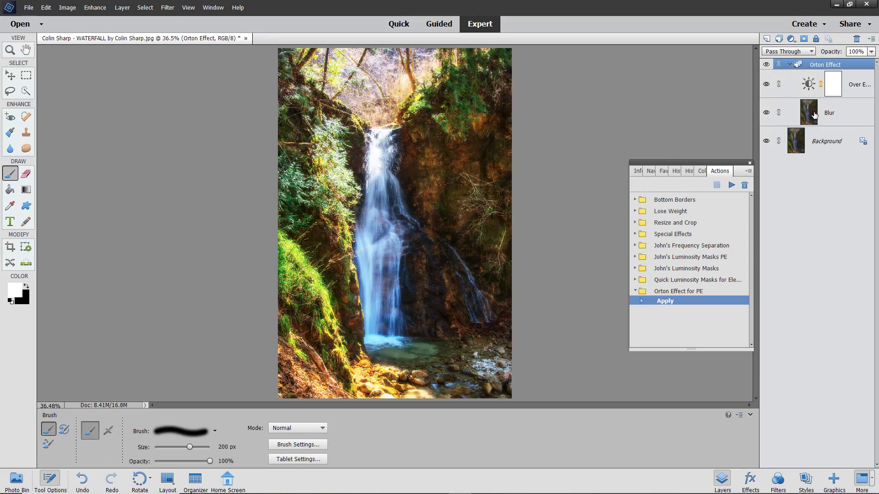
click(789, 55)
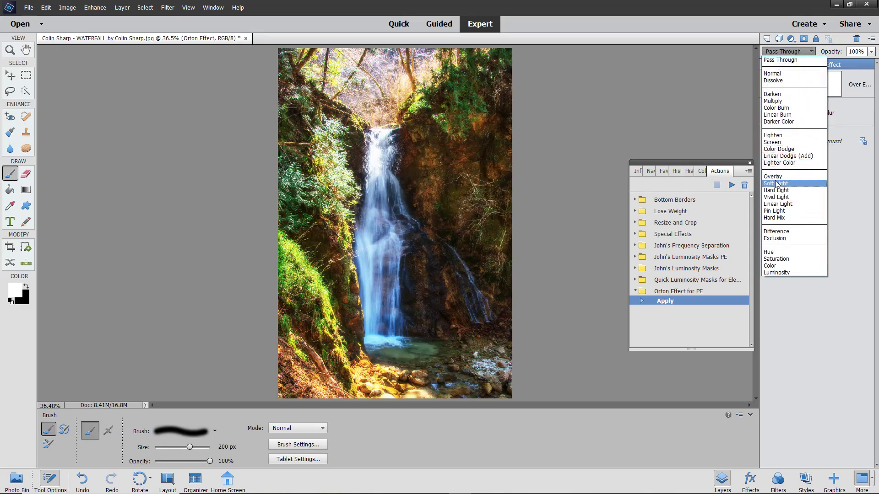
click(775, 183)
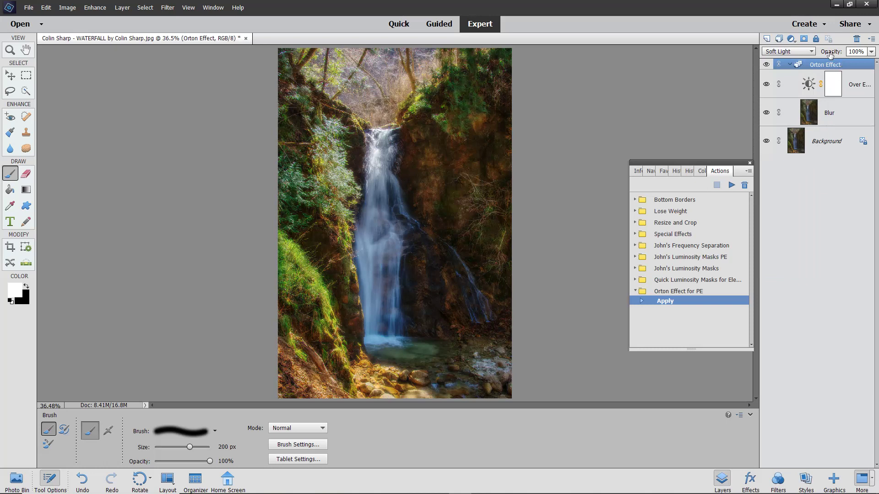
drag(830, 53, 811, 56)
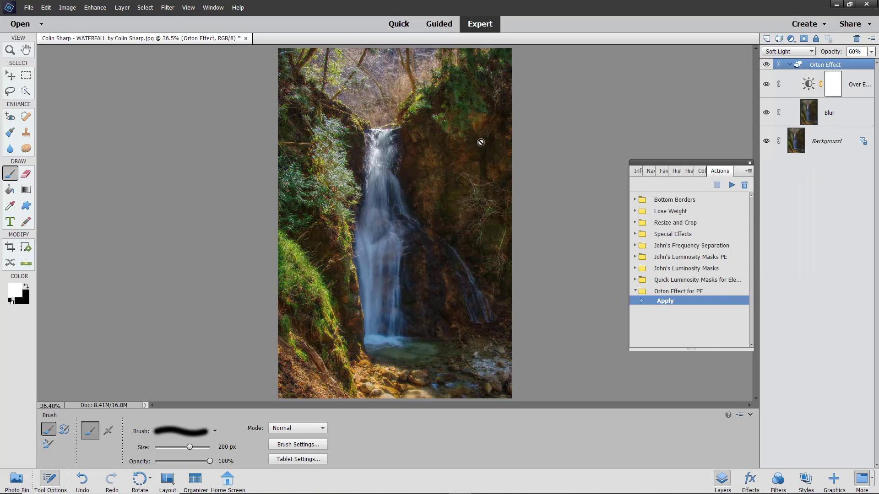